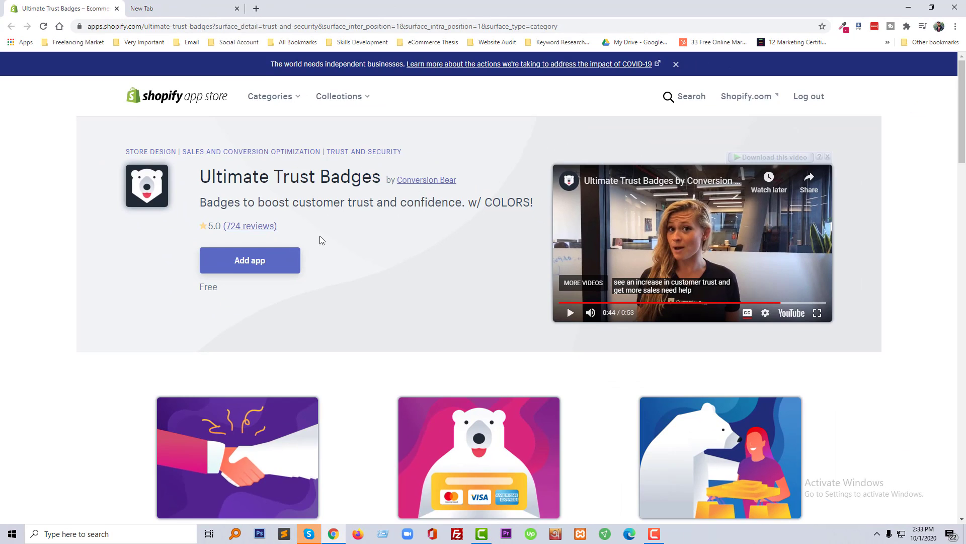
# Step: Expand the Ultimate Trust Badges full description, read its Key Features, then return to the top
pyautogui.scroll(-2, 322, 240)
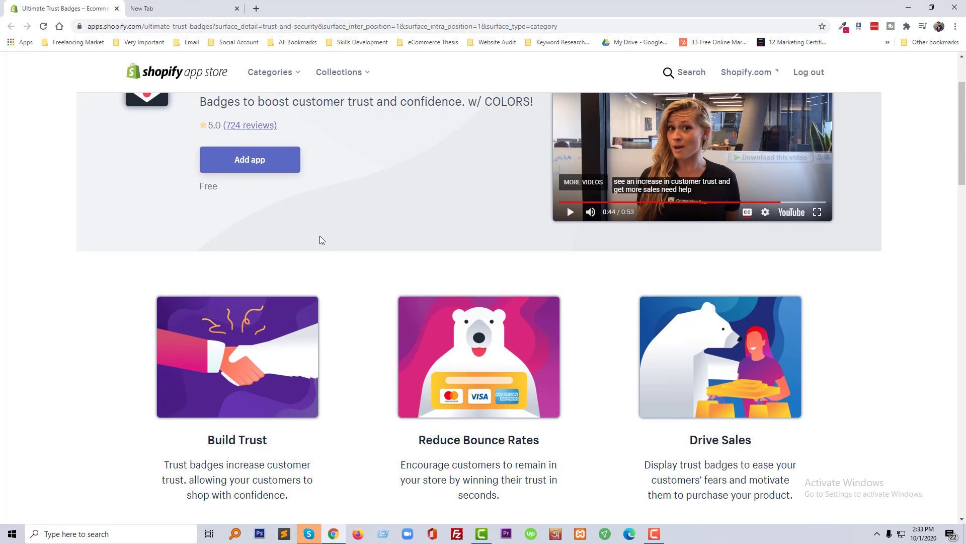
pyautogui.scroll(-4, 322, 240)
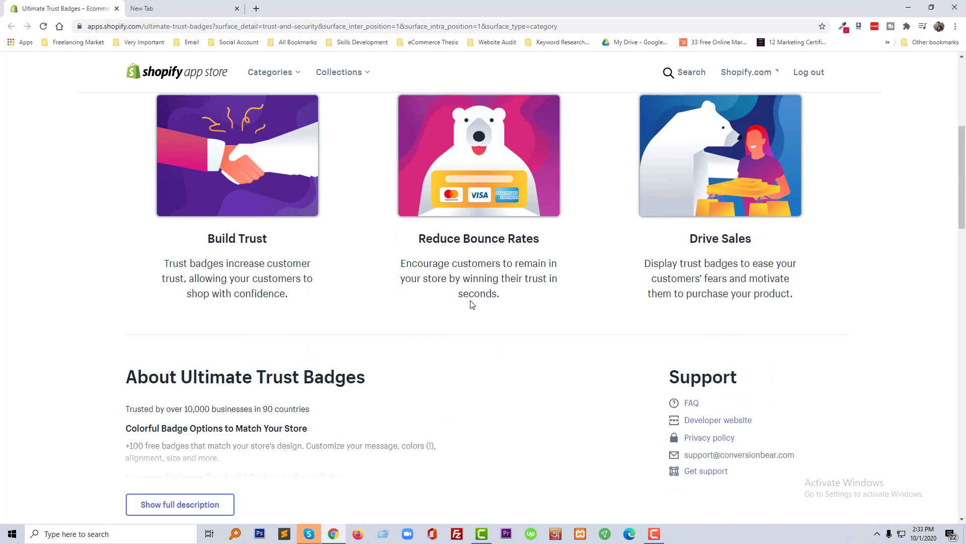
pyautogui.scroll(-7, 470, 302)
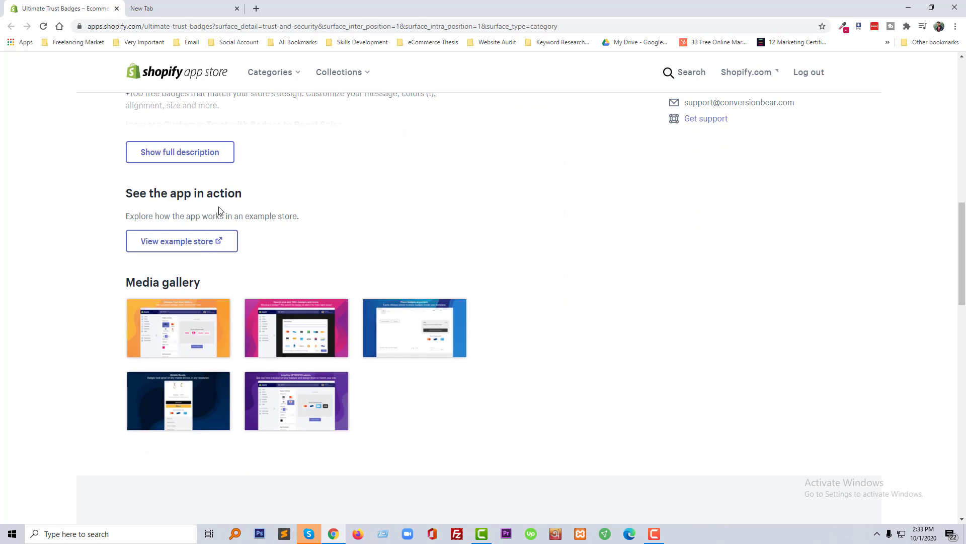
pyautogui.scroll(3, 207, 255)
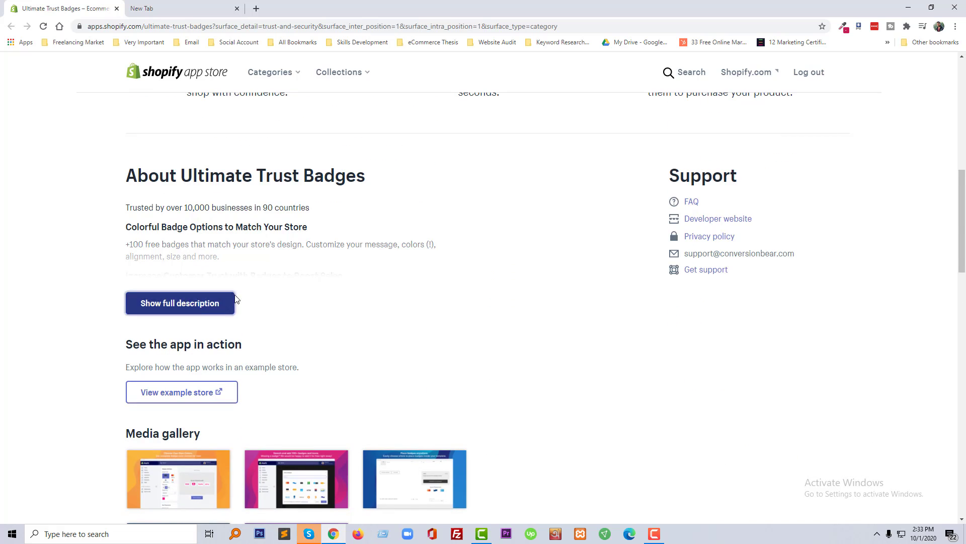
pyautogui.click(186, 302)
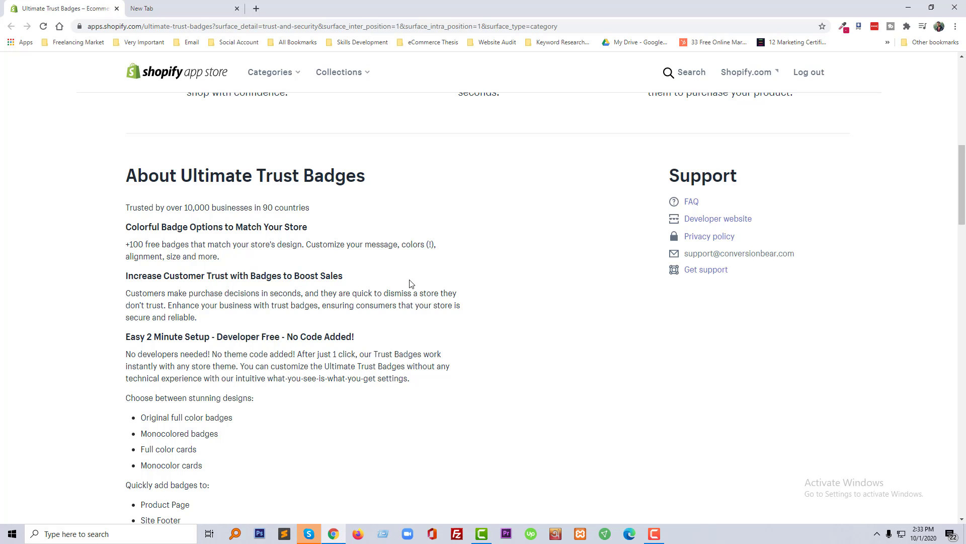
pyautogui.scroll(-9, 410, 284)
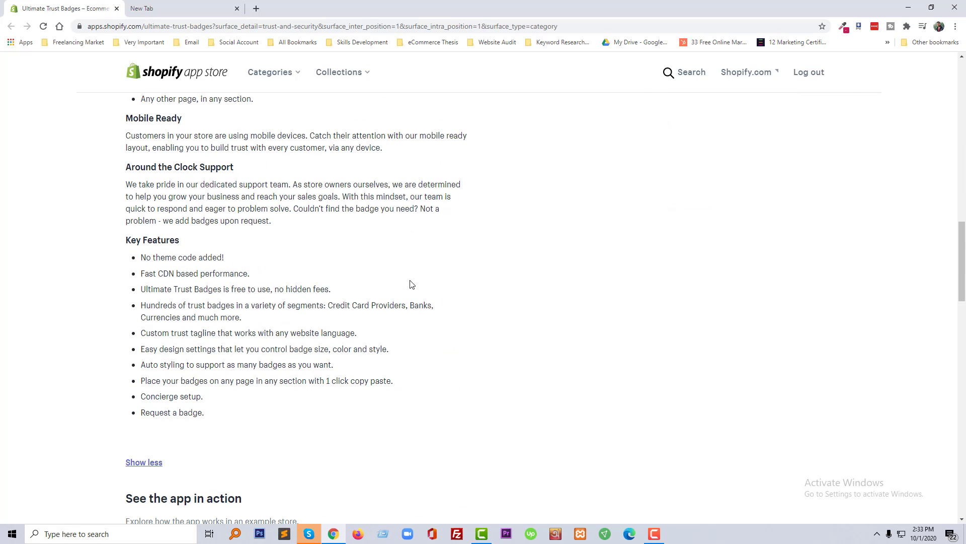
pyautogui.scroll(-6, 409, 227)
pyautogui.press('Home')
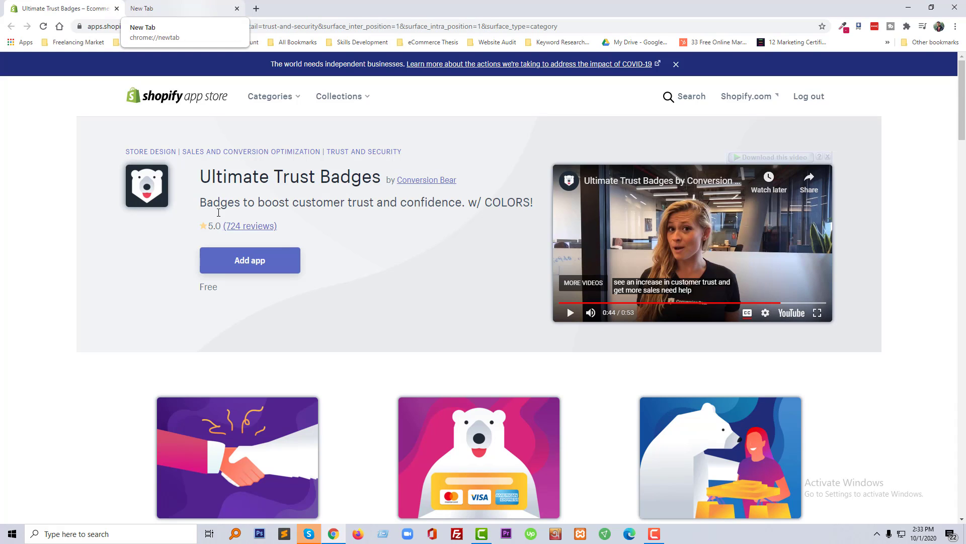
# Step: Copy the app's title, then open the store admin's Apps page in a new tab
pyautogui.moveTo(206, 177); pyautogui.dragTo(381, 177)
pyautogui.hotkey('ctrl', 'c')
pyautogui.click(151, 8)
pyautogui.click(169, 27)
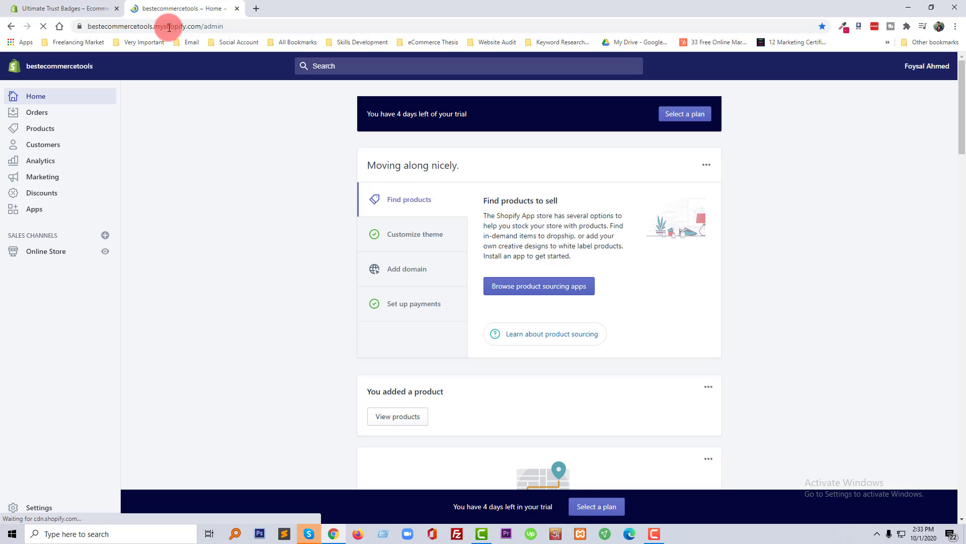
pyautogui.click(95, 95)
pyautogui.click(32, 211)
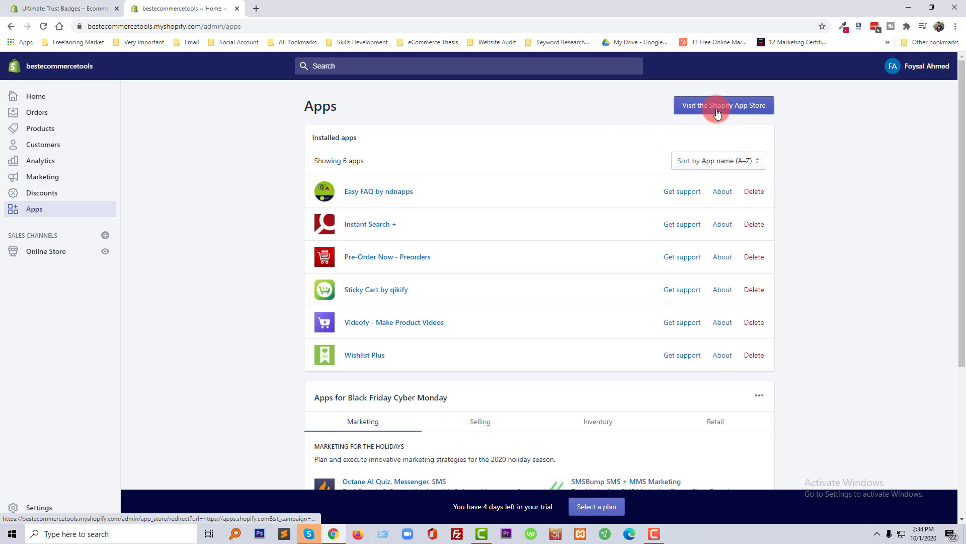
# Step: From admin, search the Shopify App Store for the pasted name 'Ultimate Trust Badges'
pyautogui.click(749, 111)
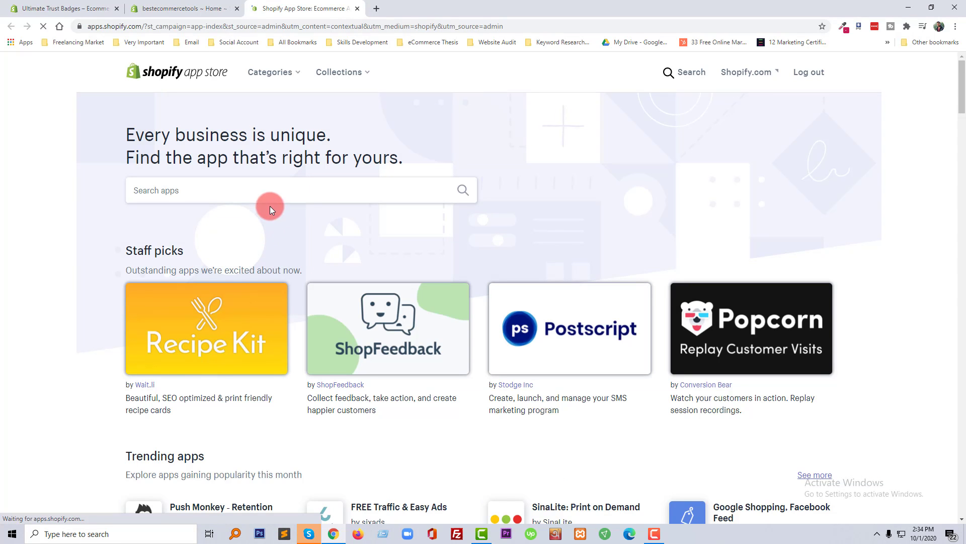
pyautogui.click(254, 215)
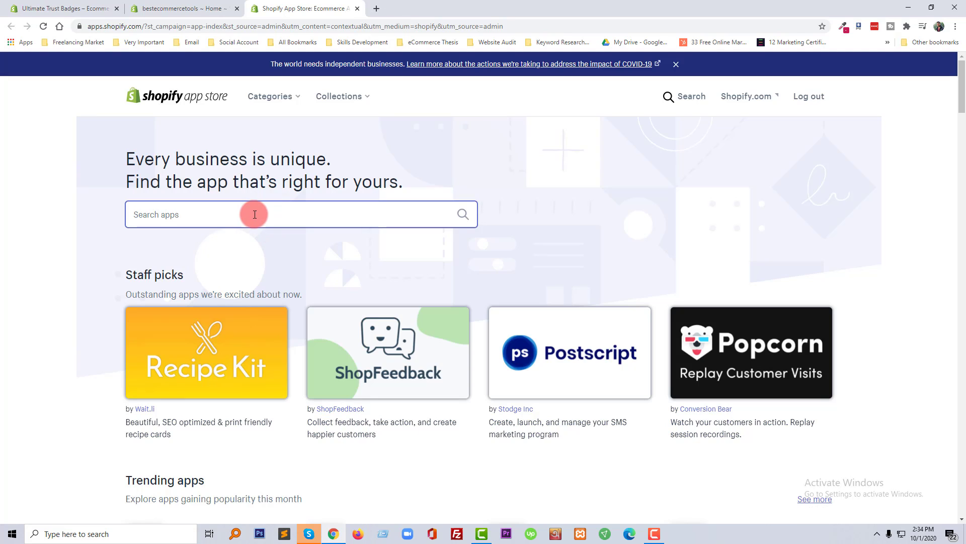
pyautogui.hotkey('ctrl', 'v')
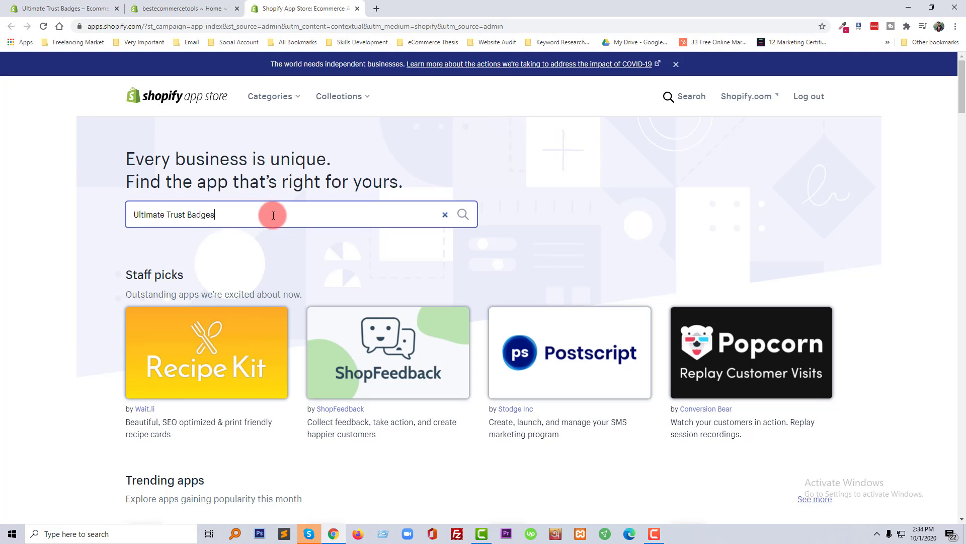
pyautogui.click(466, 219)
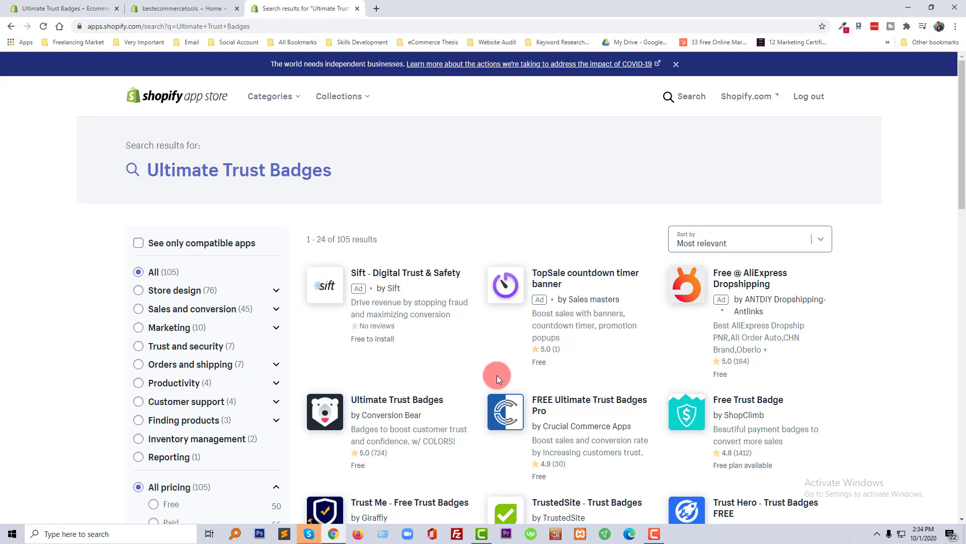
# Step: Open Conversion Bear's Ultimate Trust Badges listing and add the app to the store
pyautogui.click(394, 402)
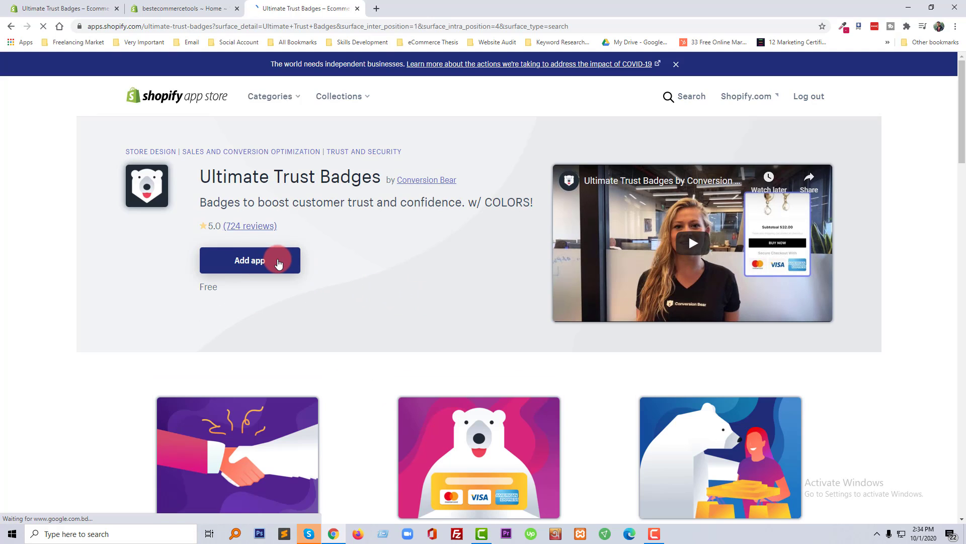
pyautogui.click(277, 261)
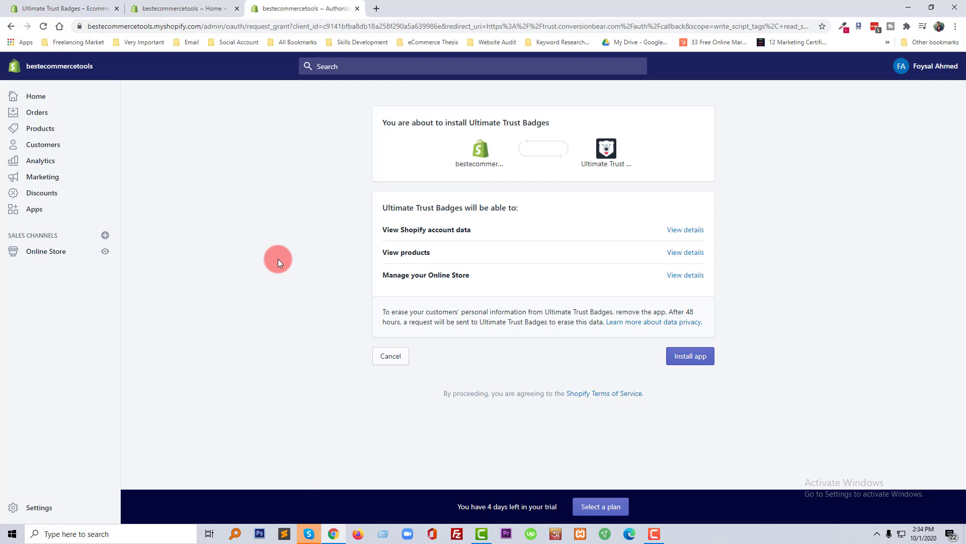
# Step: Approve the permissions to install Ultimate Trust Badges on the store
pyautogui.click(682, 368)
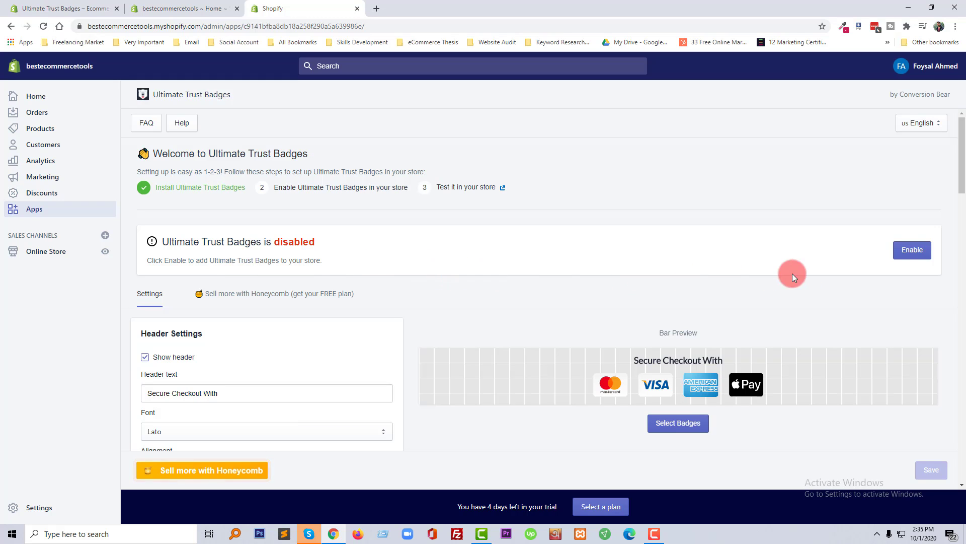
# Step: Enable Ultimate Trust Badges and set the header font to Asap
pyautogui.click(910, 252)
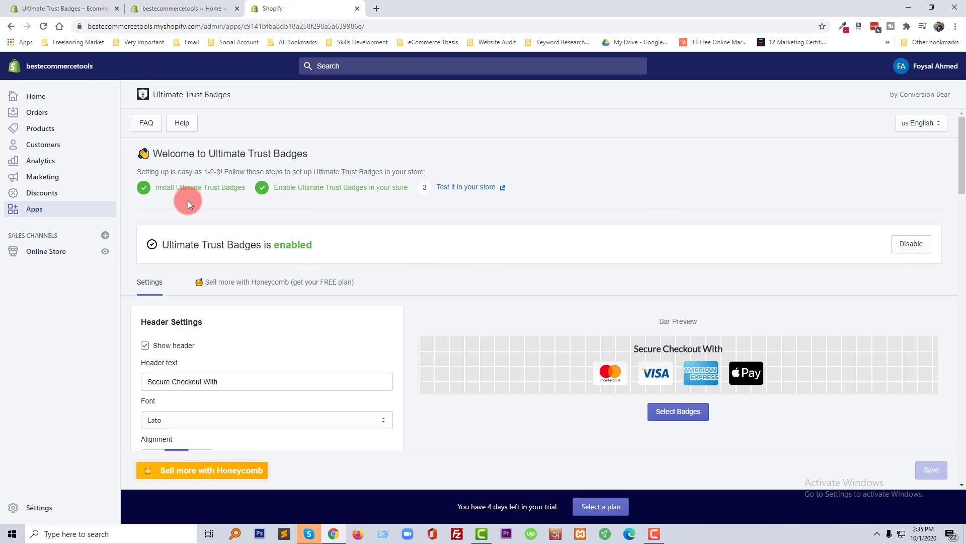
pyautogui.scroll(-2, 192, 302)
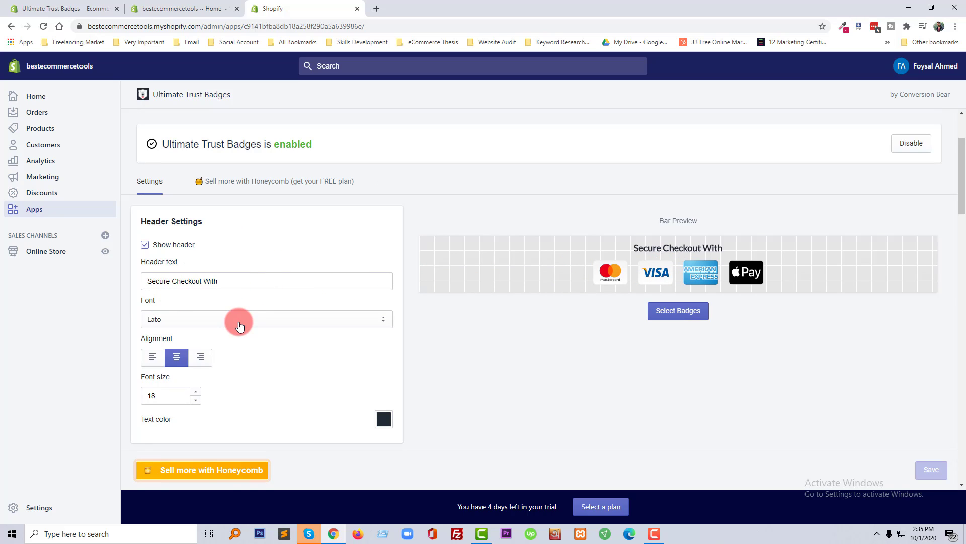
pyautogui.click(191, 320)
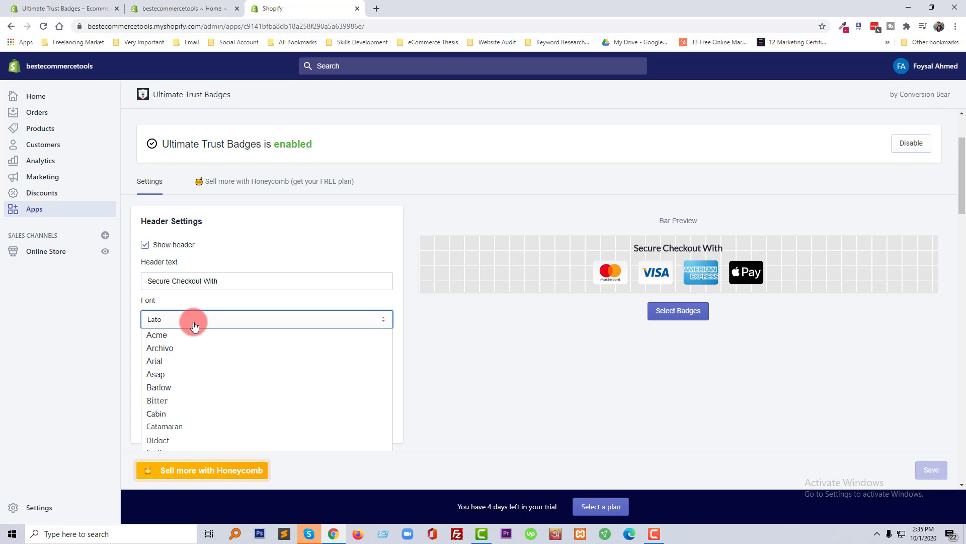
pyautogui.click(195, 326)
pyautogui.click(195, 326)
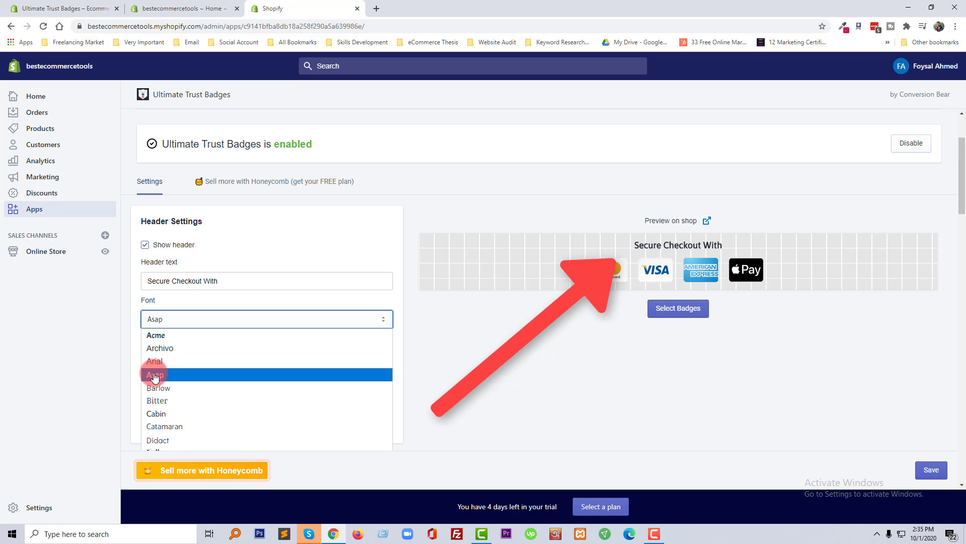
pyautogui.click(185, 375)
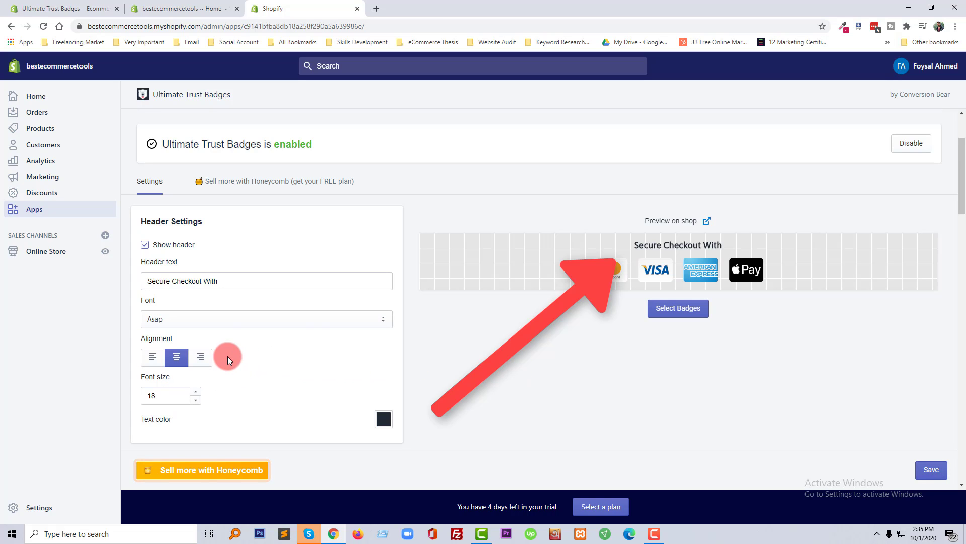
# Step: Center-align the header, then scroll through Badges Settings down to Animation
pyautogui.scroll(-1, 162, 341)
pyautogui.click(153, 307)
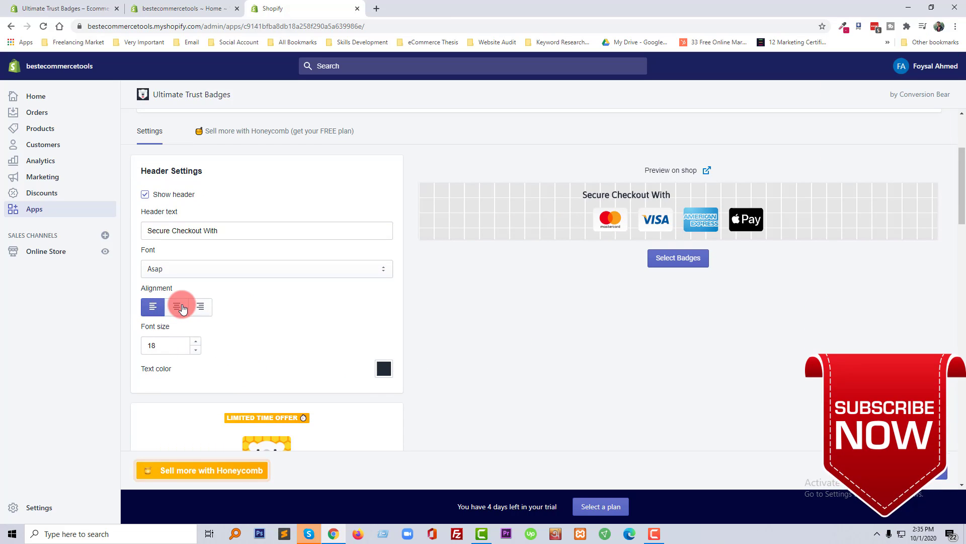
pyautogui.click(178, 307)
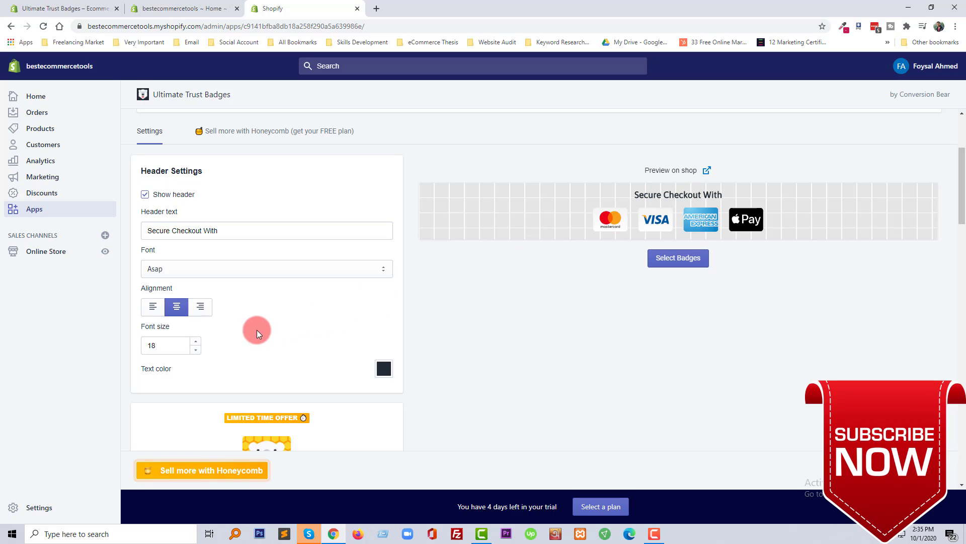
pyautogui.scroll(-1, 256, 331)
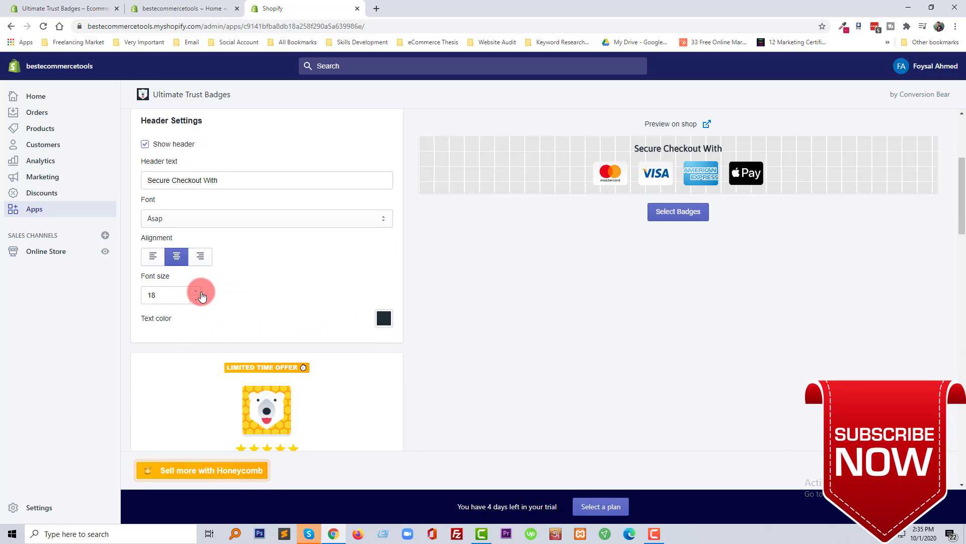
pyautogui.scroll(-5, 298, 369)
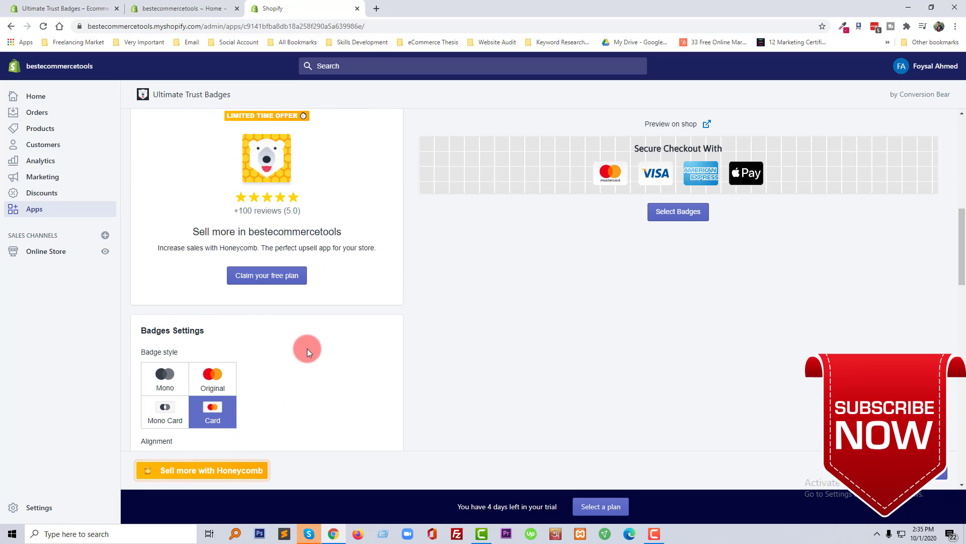
pyautogui.scroll(-2, 307, 348)
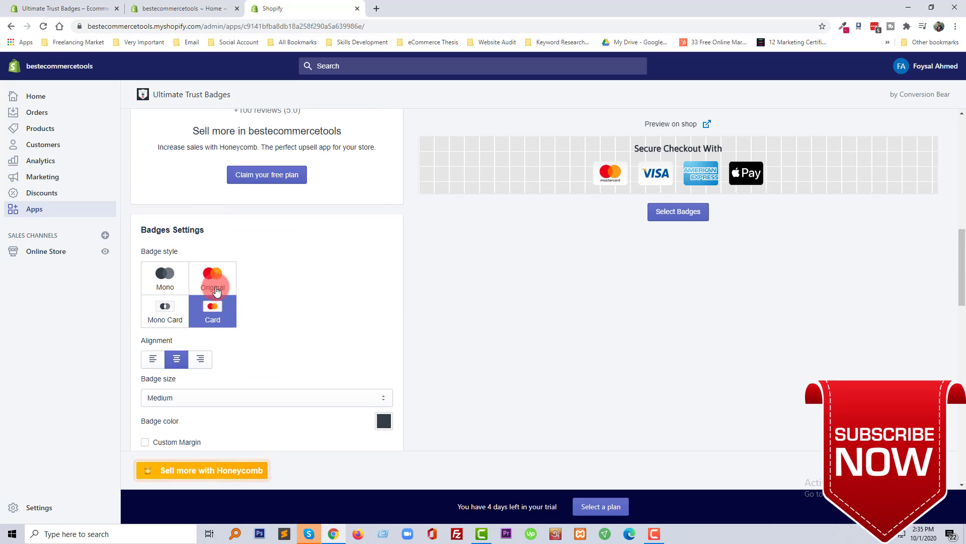
pyautogui.scroll(-1, 214, 352)
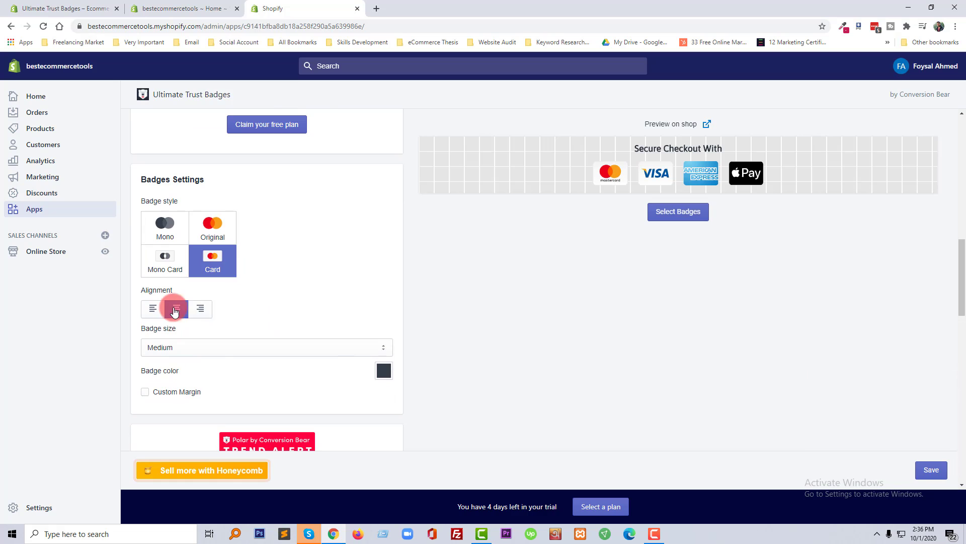
pyautogui.scroll(-7, 215, 356)
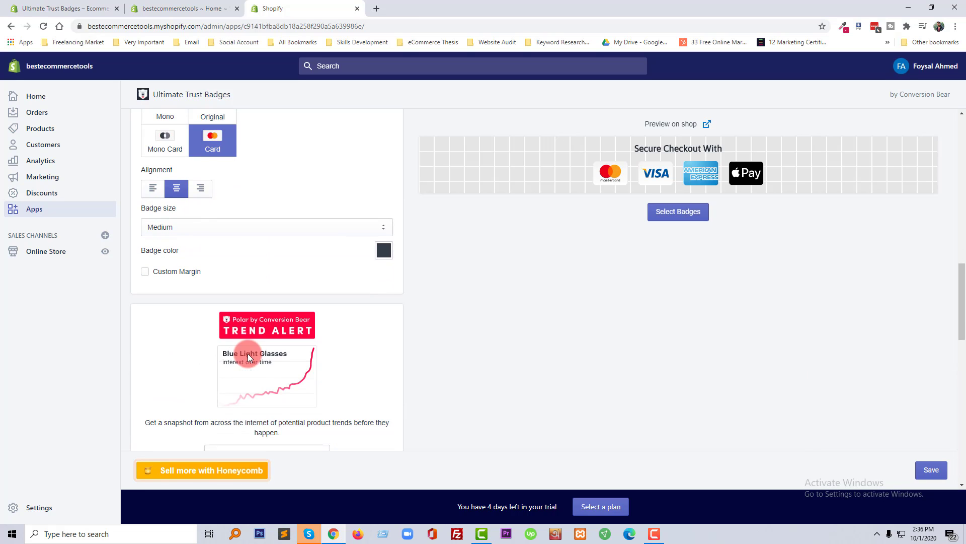
pyautogui.scroll(-3, 256, 352)
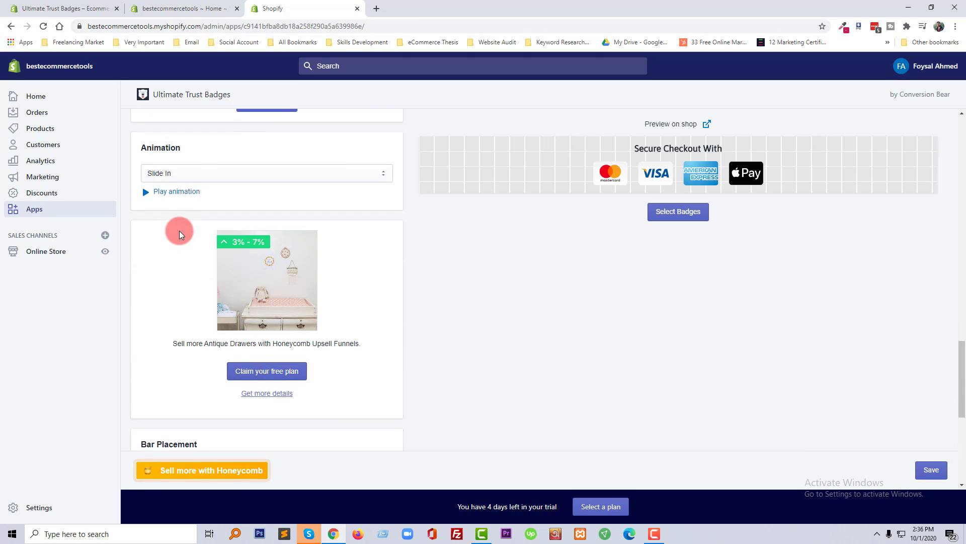
# Step: Set the badge animation to Pop and preview it
pyautogui.click(198, 176)
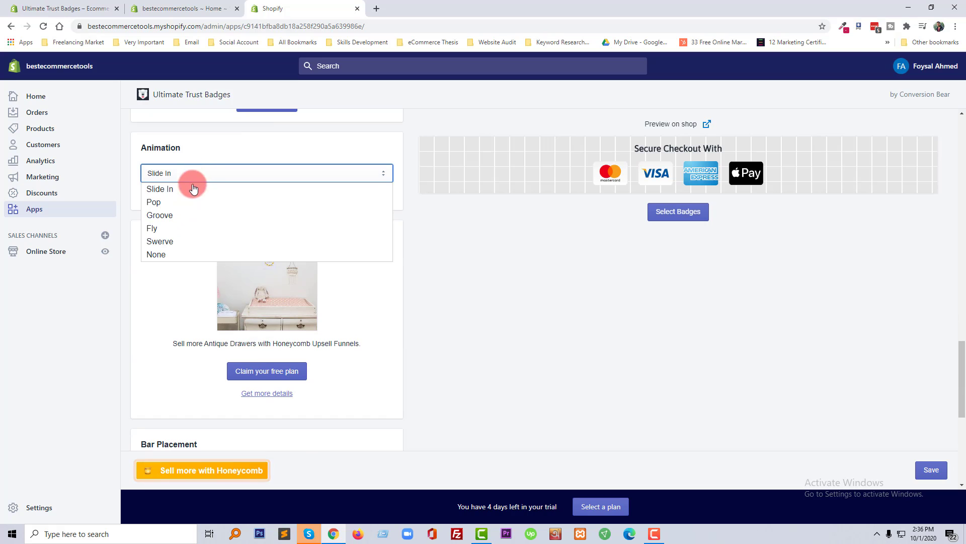
pyautogui.click(196, 183)
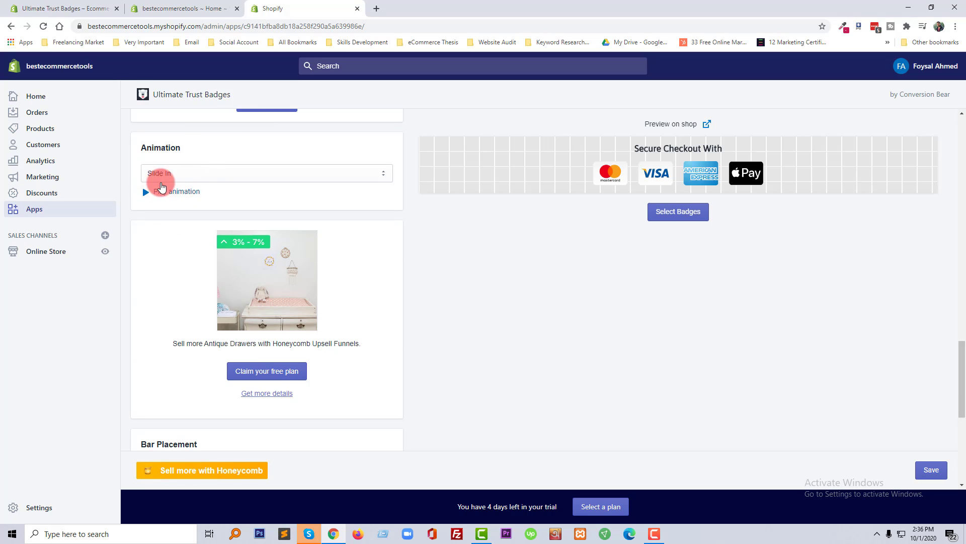
pyautogui.click(161, 176)
pyautogui.click(144, 189)
pyautogui.click(218, 176)
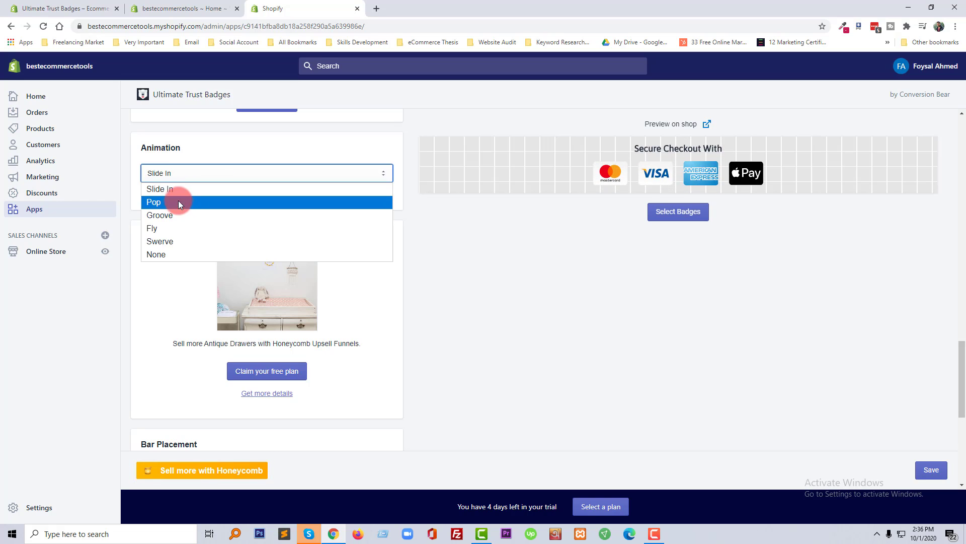
pyautogui.click(178, 202)
pyautogui.click(146, 192)
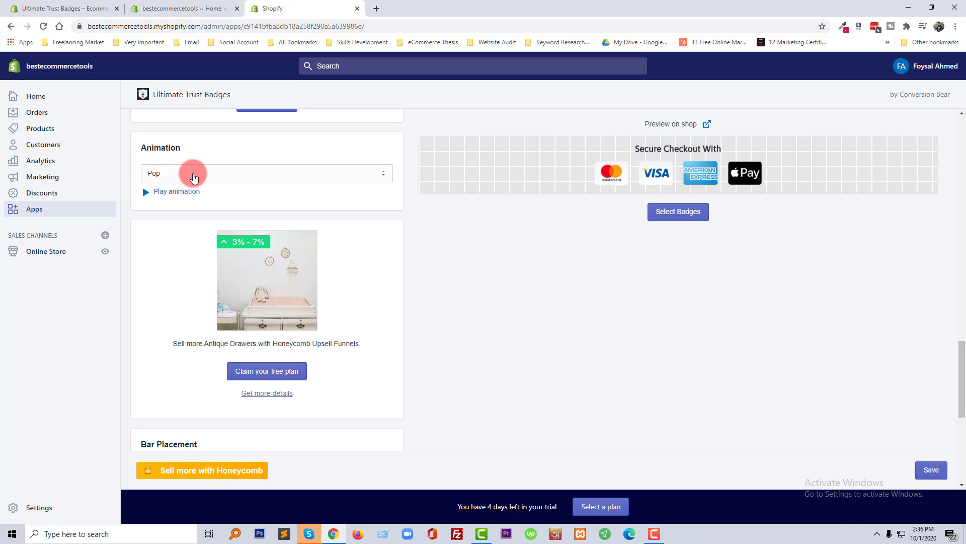
# Step: Switch the animation to Groove, preview it, and save the trust badge settings
pyautogui.click(194, 174)
pyautogui.click(191, 214)
pyautogui.click(148, 197)
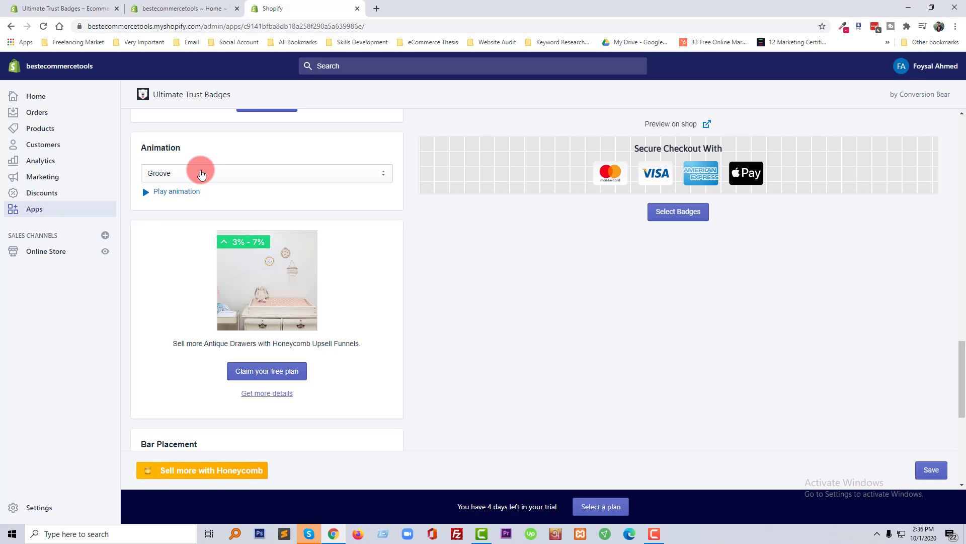
pyautogui.scroll(-2, 403, 350)
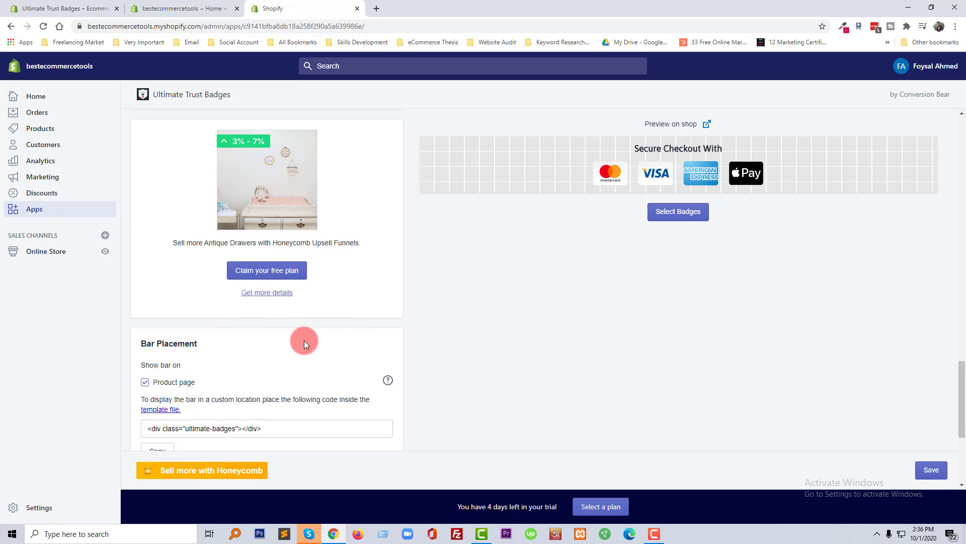
pyautogui.scroll(-4, 409, 403)
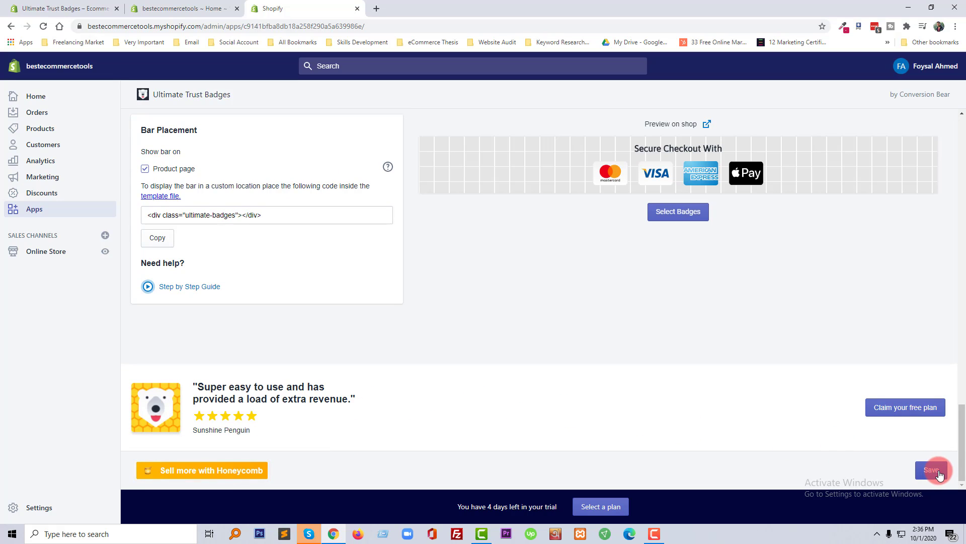
pyautogui.scroll(1, 609, 419)
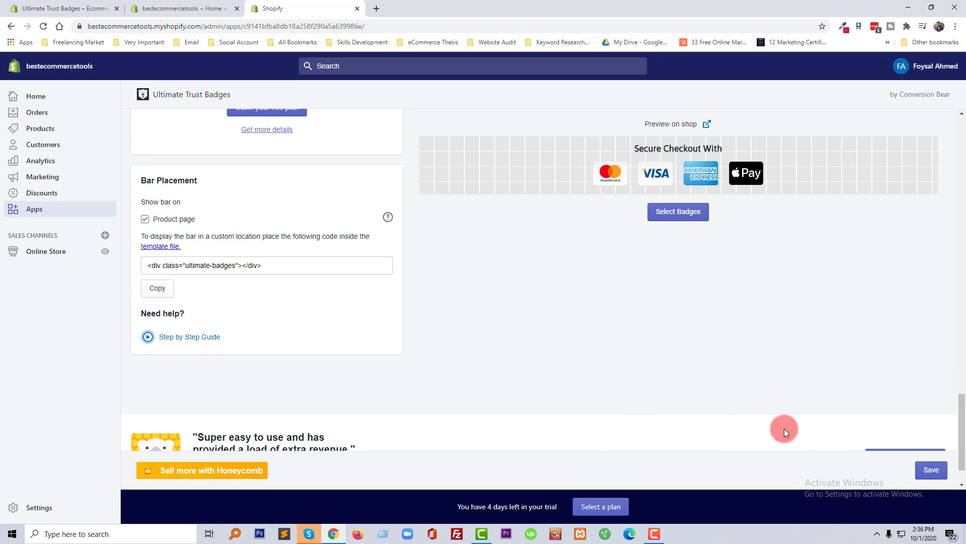
pyautogui.click(932, 470)
pyautogui.scroll(1, 618, 431)
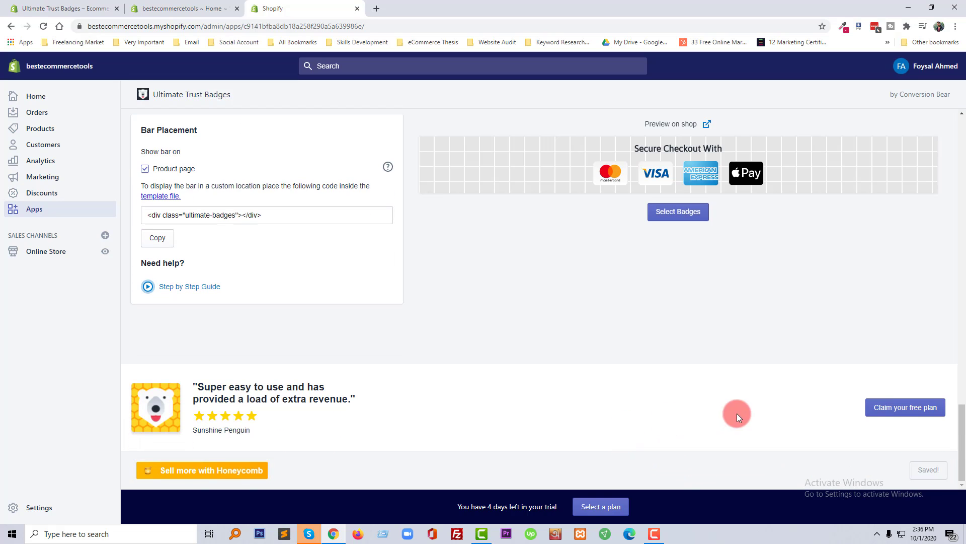
pyautogui.scroll(2, 341, 328)
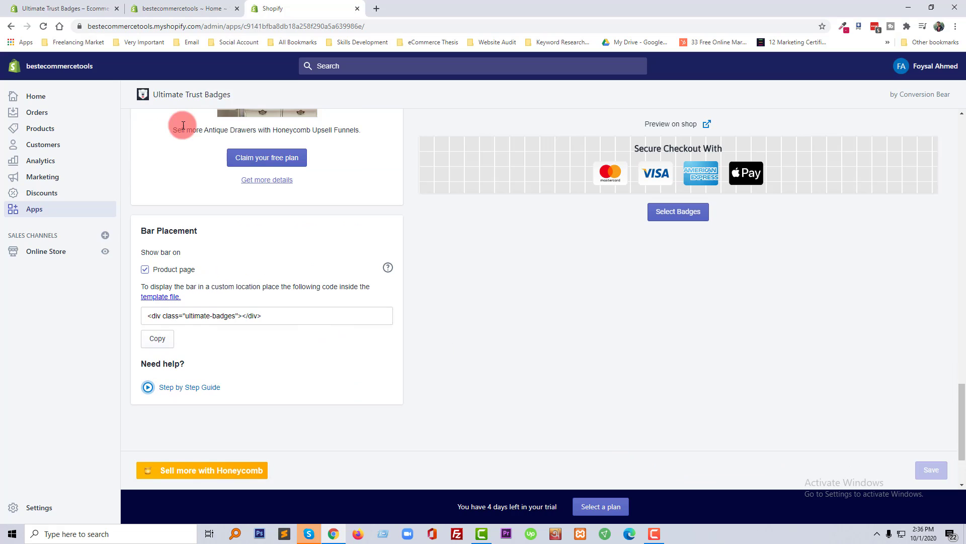
# Step: Open the live storefront's product catalog and view the Antique Drawers product page
pyautogui.click(101, 253)
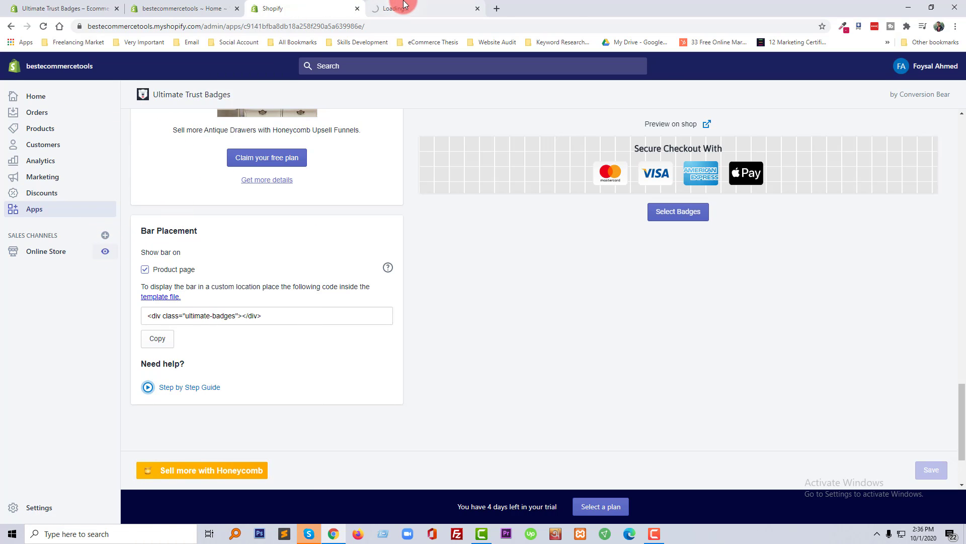
pyautogui.click(404, 6)
pyautogui.click(440, 79)
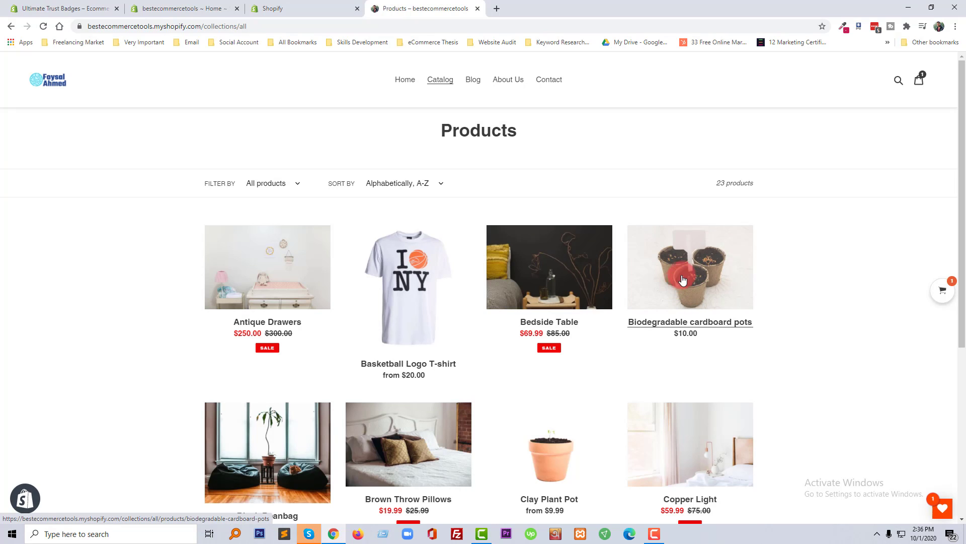
pyautogui.click(261, 264)
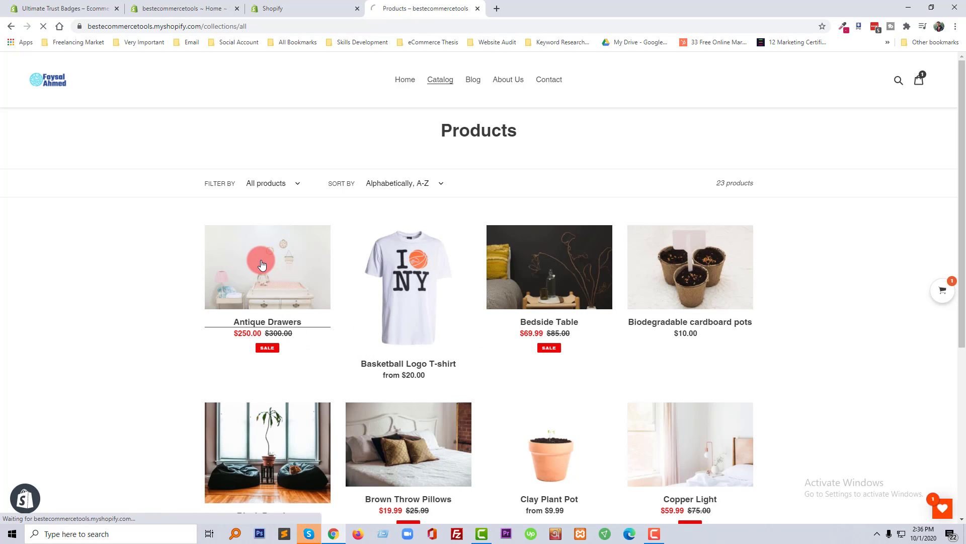